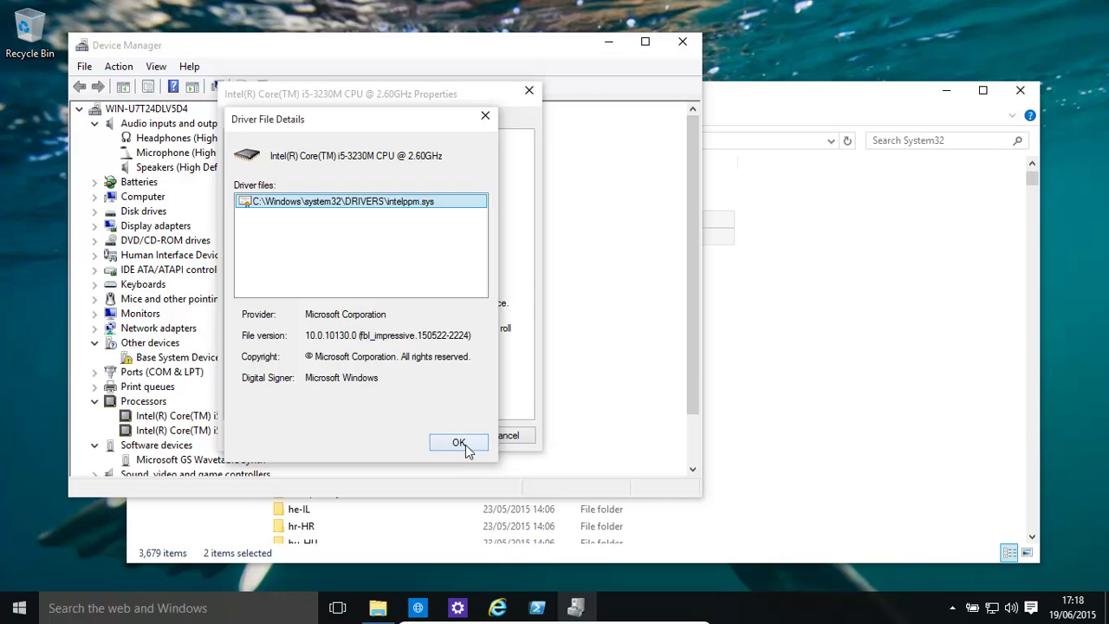
Step: Bring the System32 folder window, with drivers and DriverStore selected, in front of Device Manager
click(826, 110)
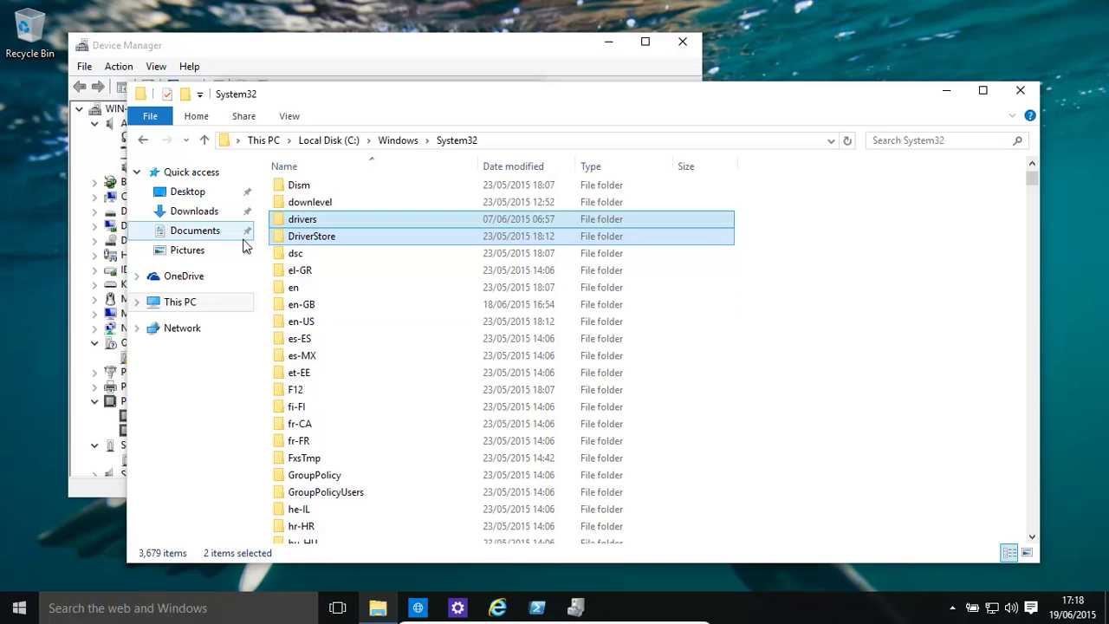
Step: Search the Start menu for 'devi' and bring Device Manager forward with Processors expanded
click(482, 52)
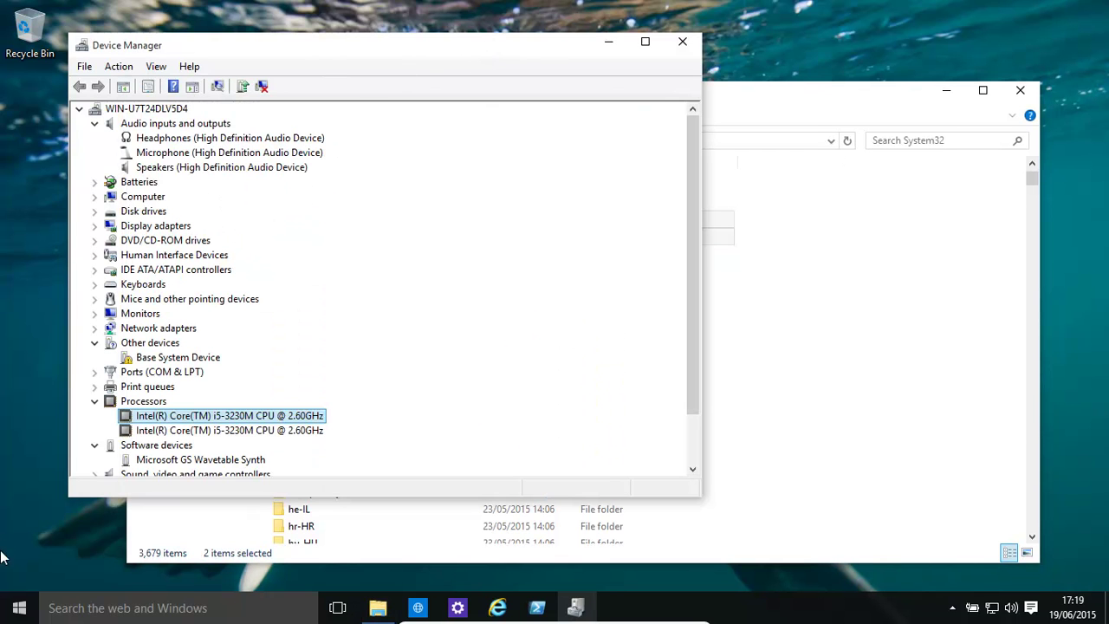
click(23, 610)
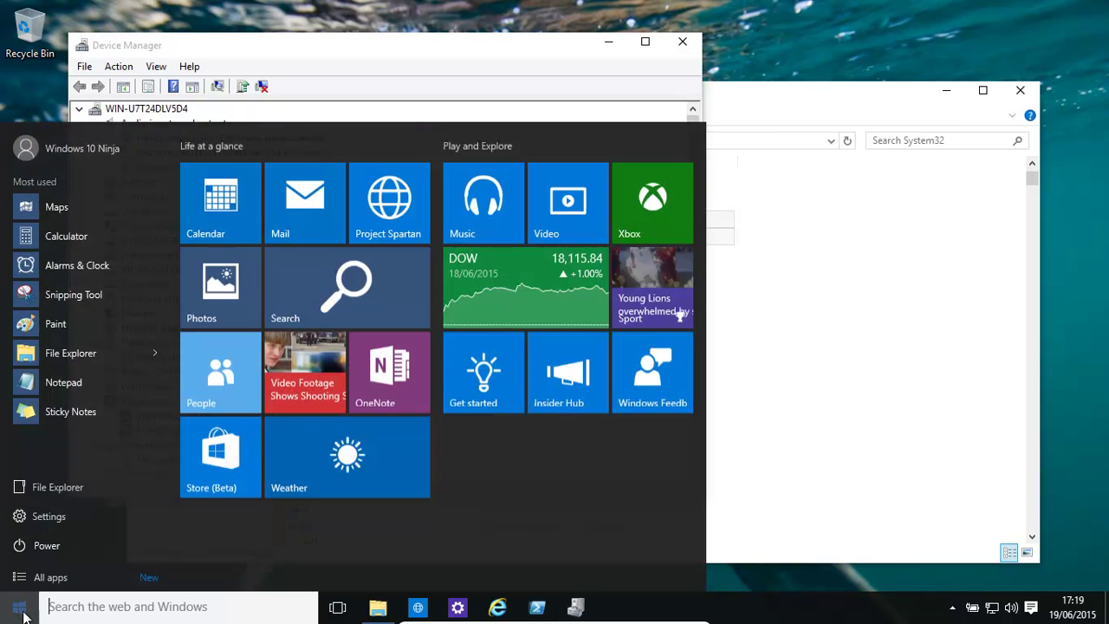
text(dev)
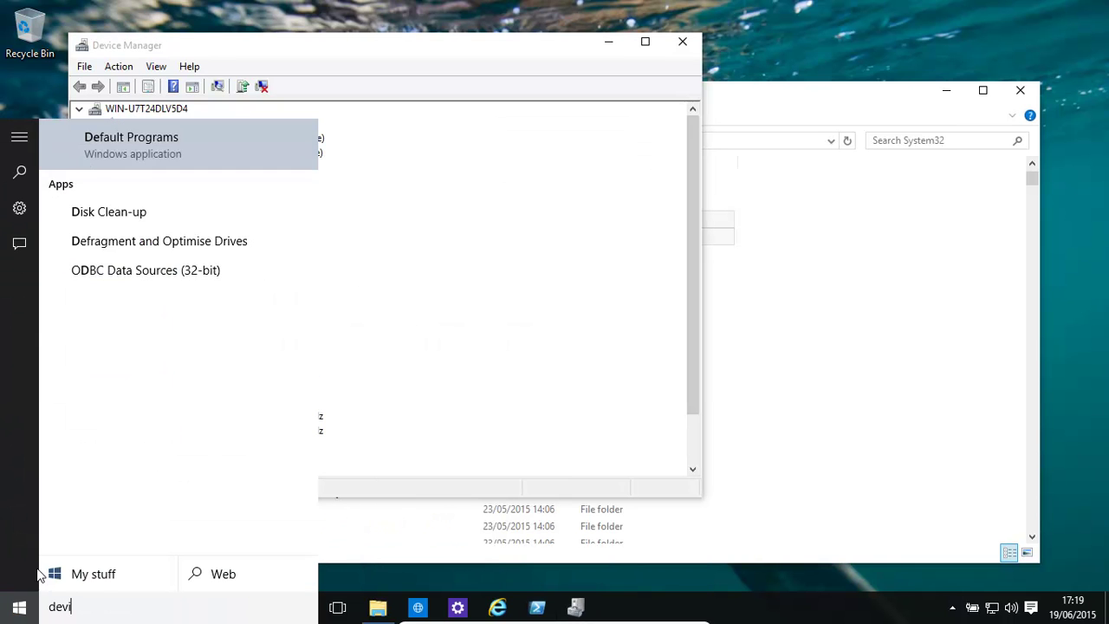
text(i)
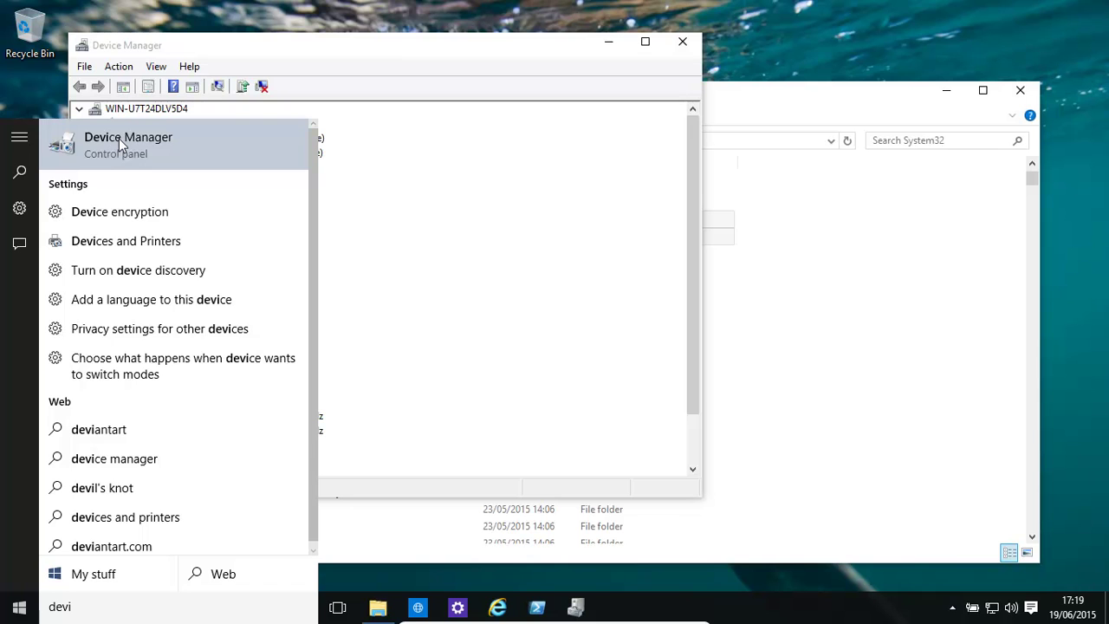
click(395, 55)
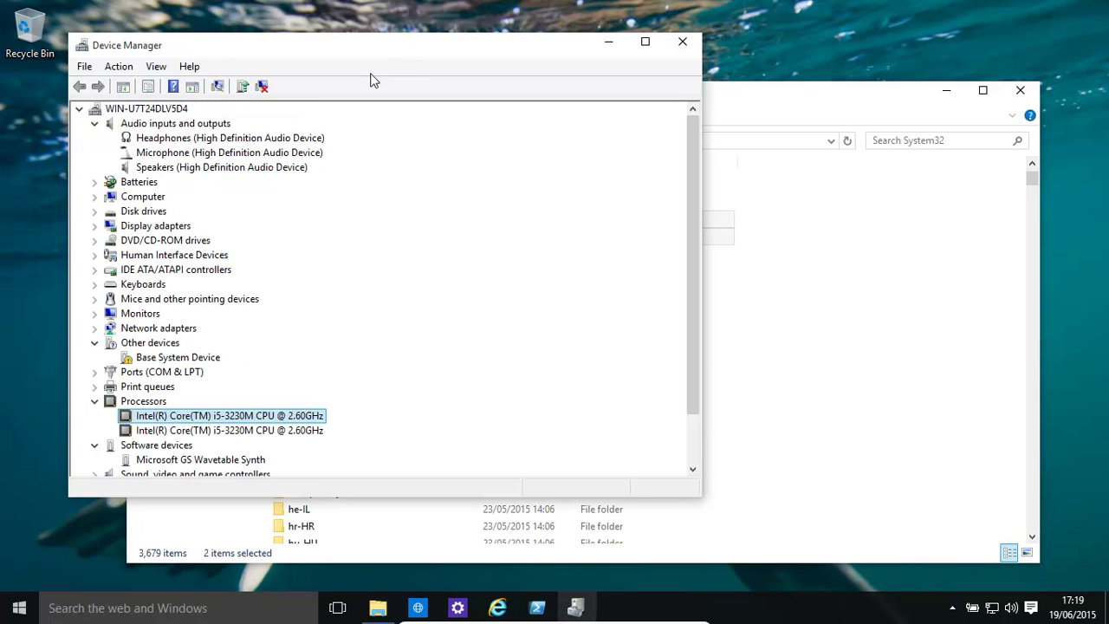
key(alt+Tab)
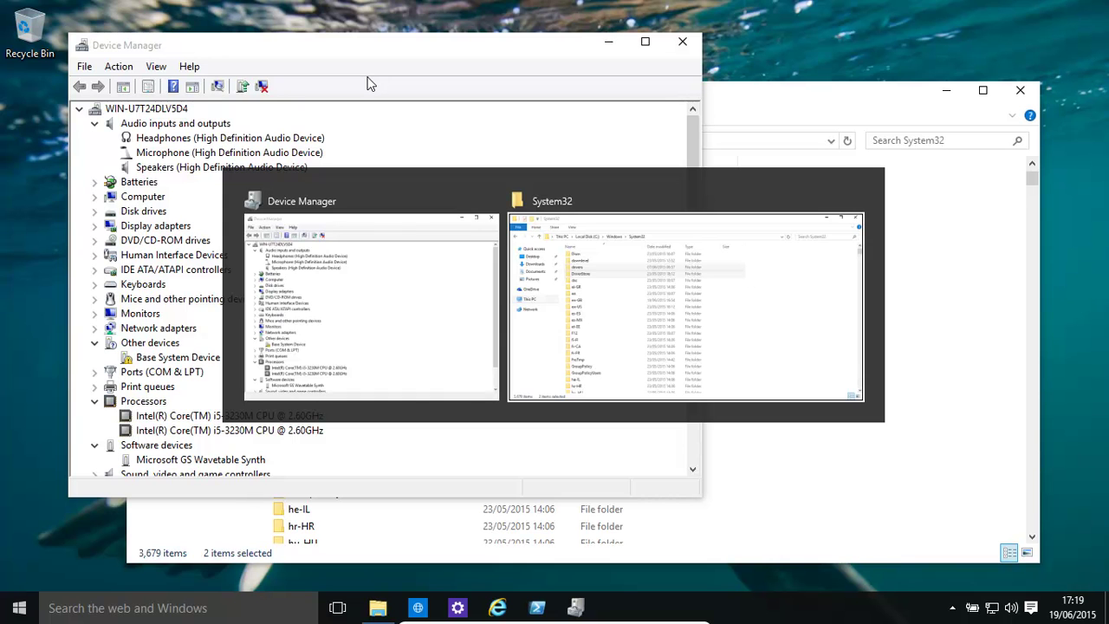
key(alt)
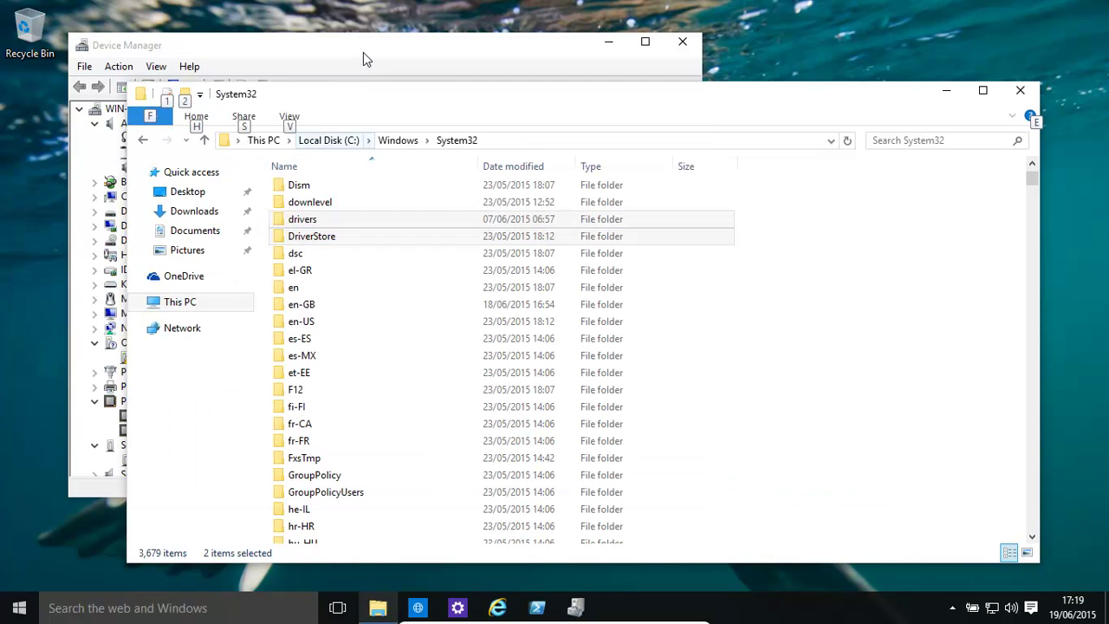
click(363, 52)
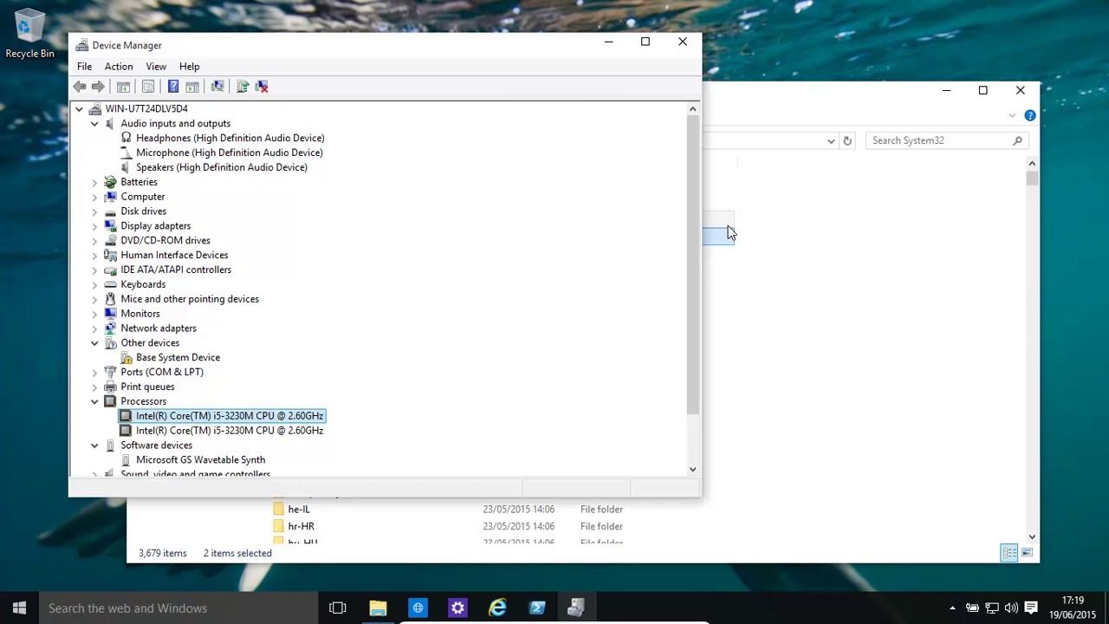
Step: Show the Core i5-3230M processor's Driver page: Microsoft driver, version 10.0.10130.0
right_click(174, 420)
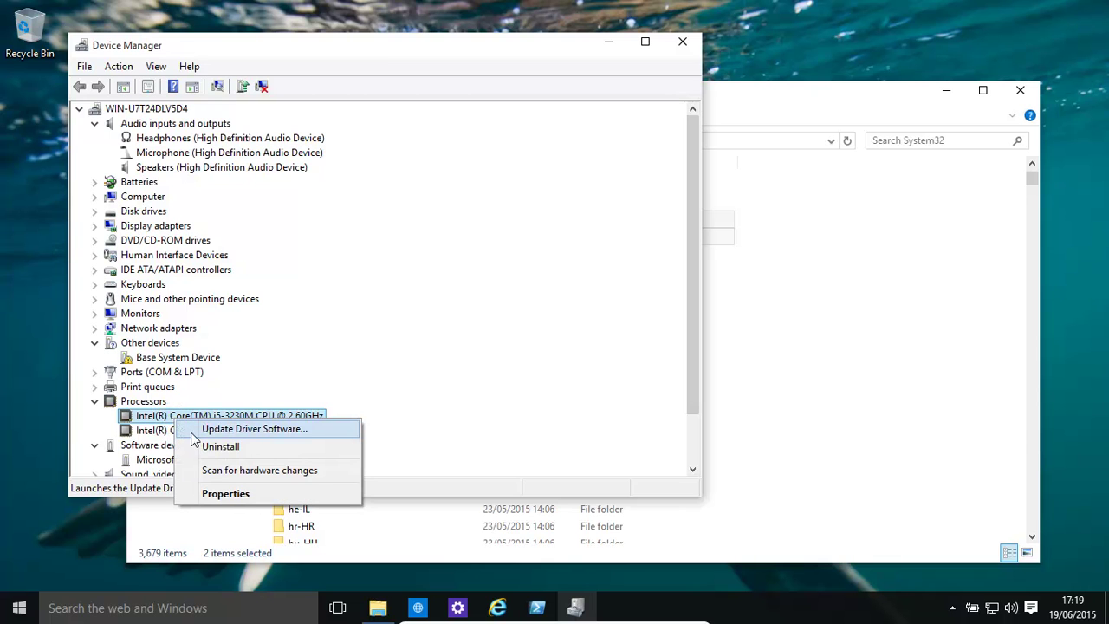
click(225, 498)
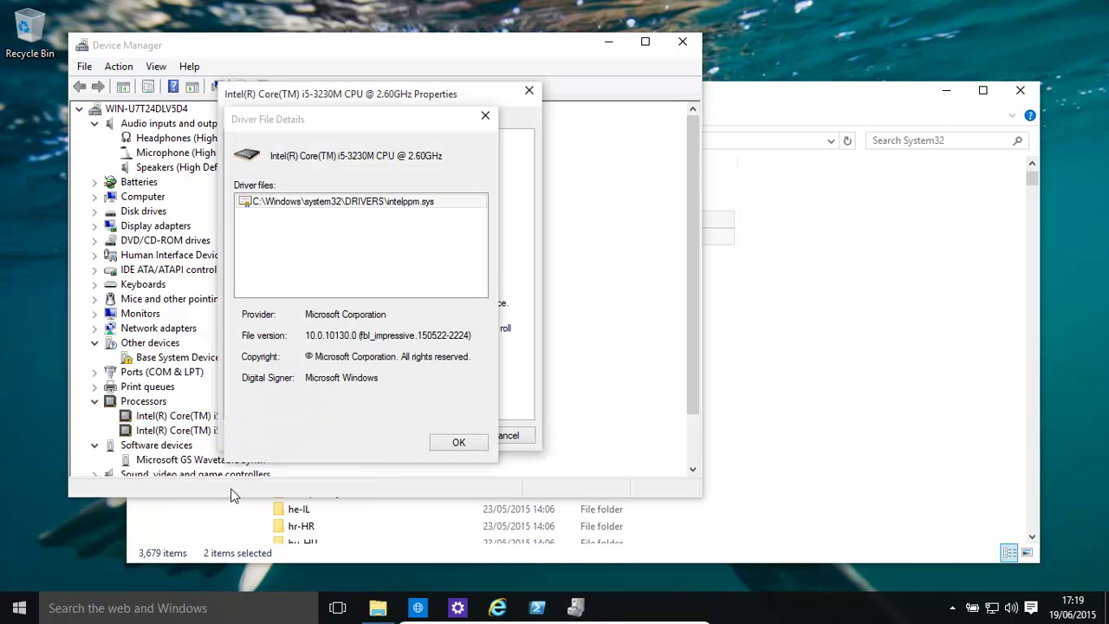
click(471, 443)
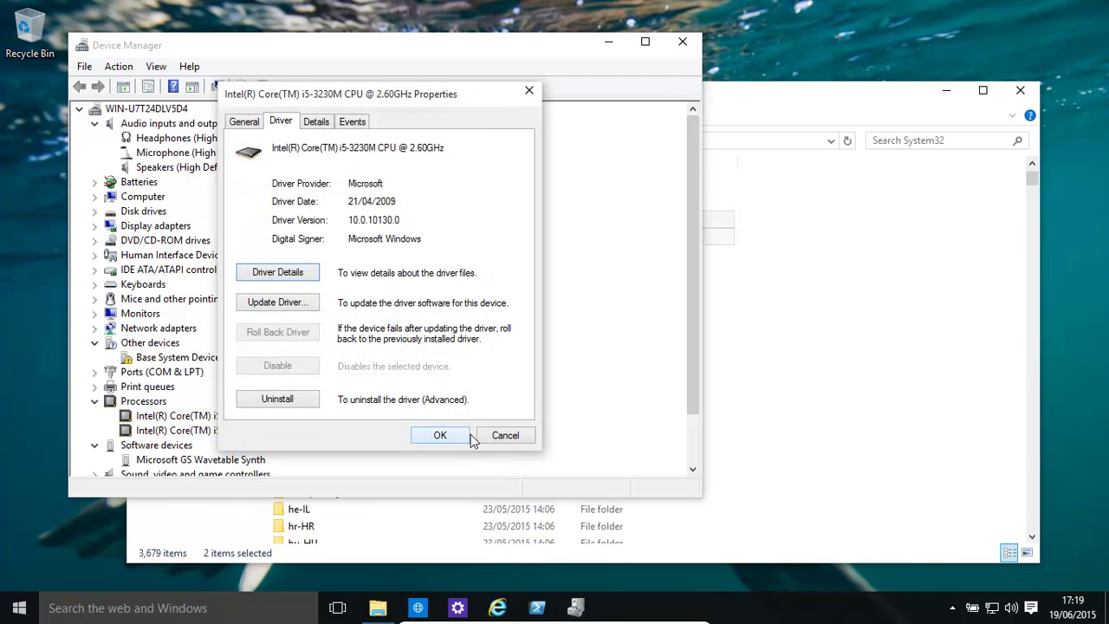
click(246, 123)
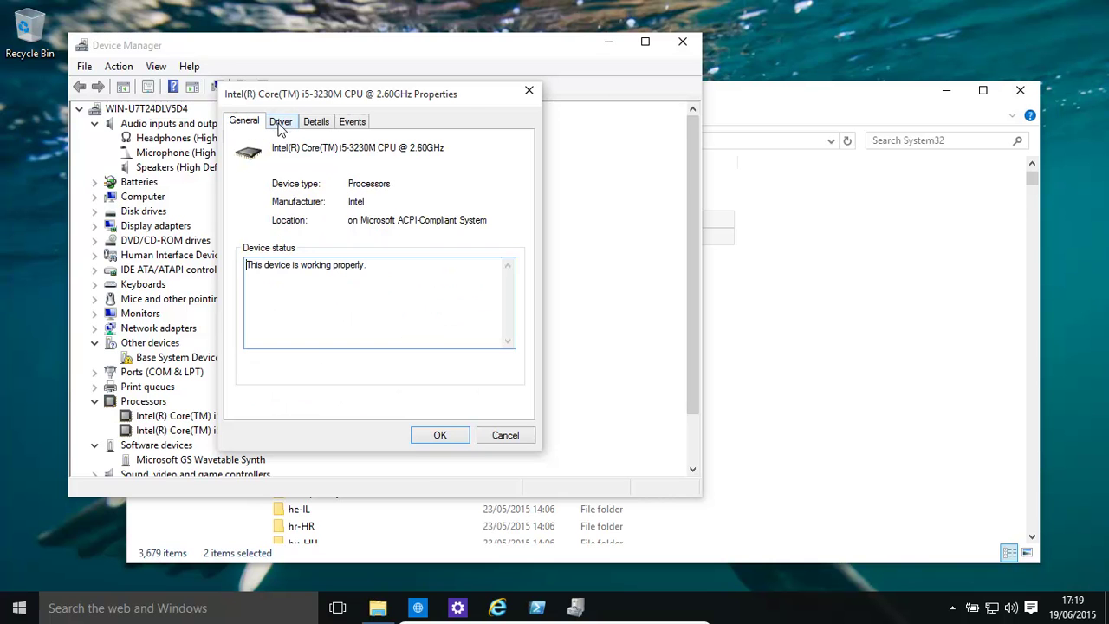
click(281, 122)
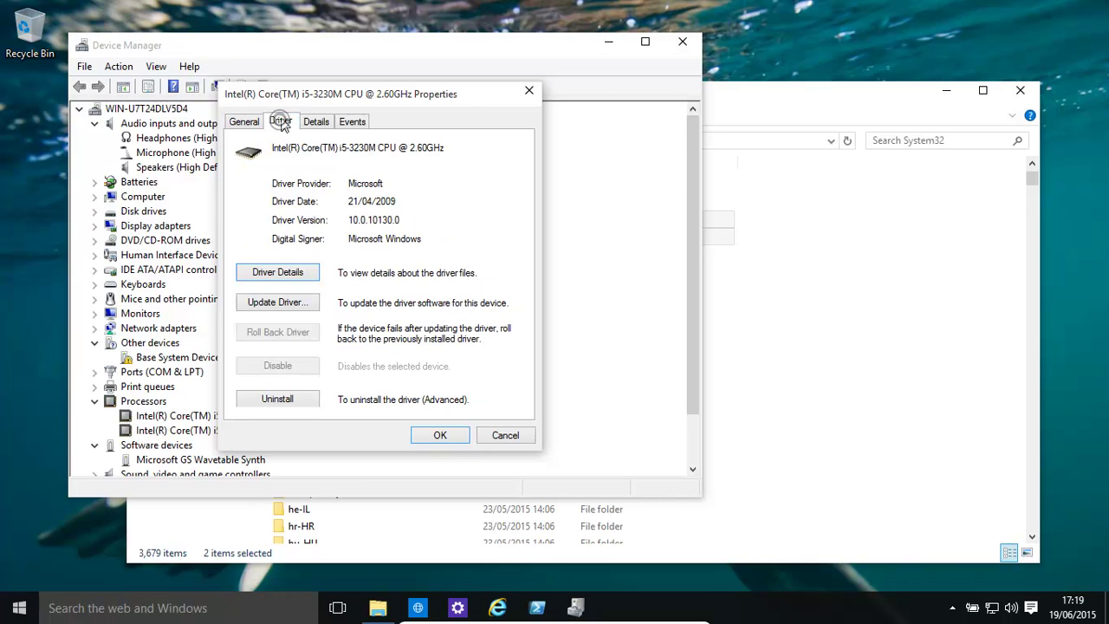
Step: View the processor's driver file intelppm.sys in Driver File Details, then close it
click(271, 272)
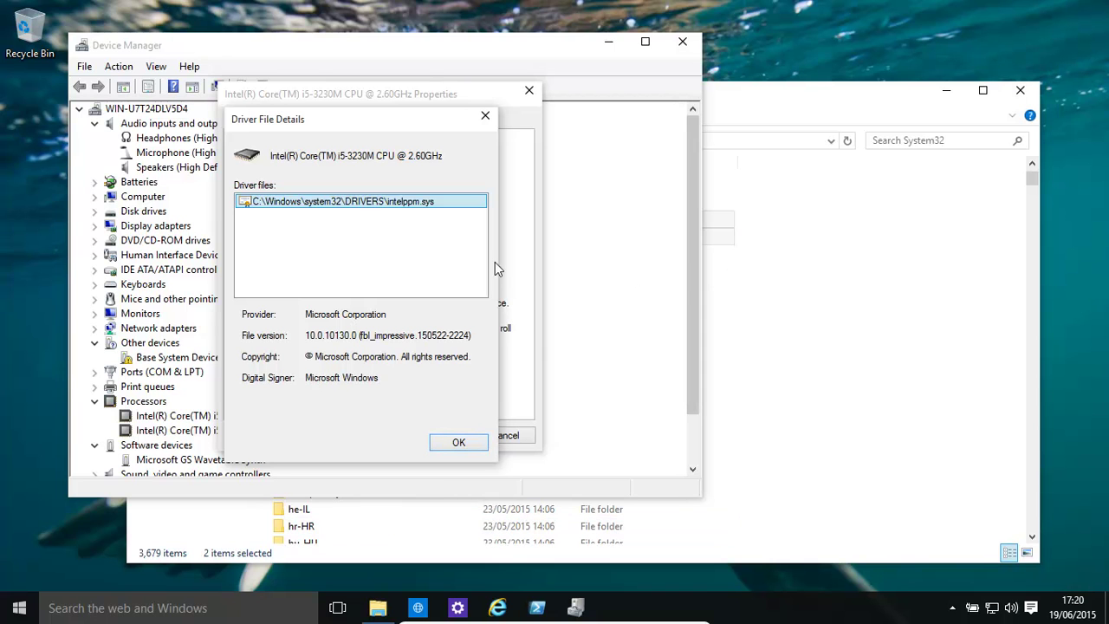
click(459, 444)
Step: Close the processor properties and bring the System32 window with drivers and DriverStore forward
click(511, 442)
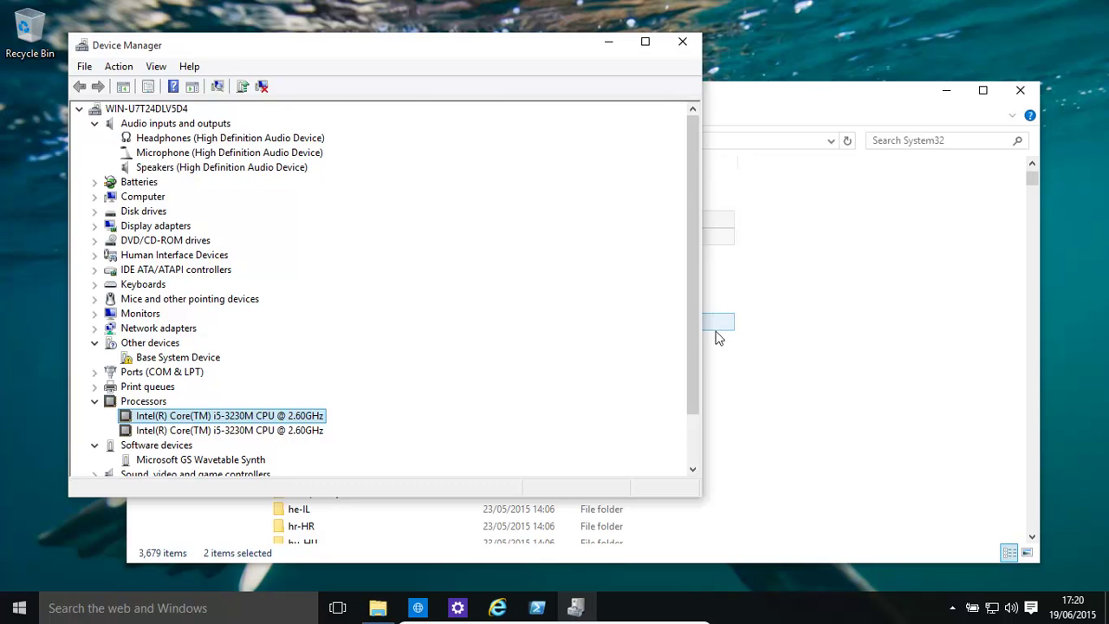
click(825, 349)
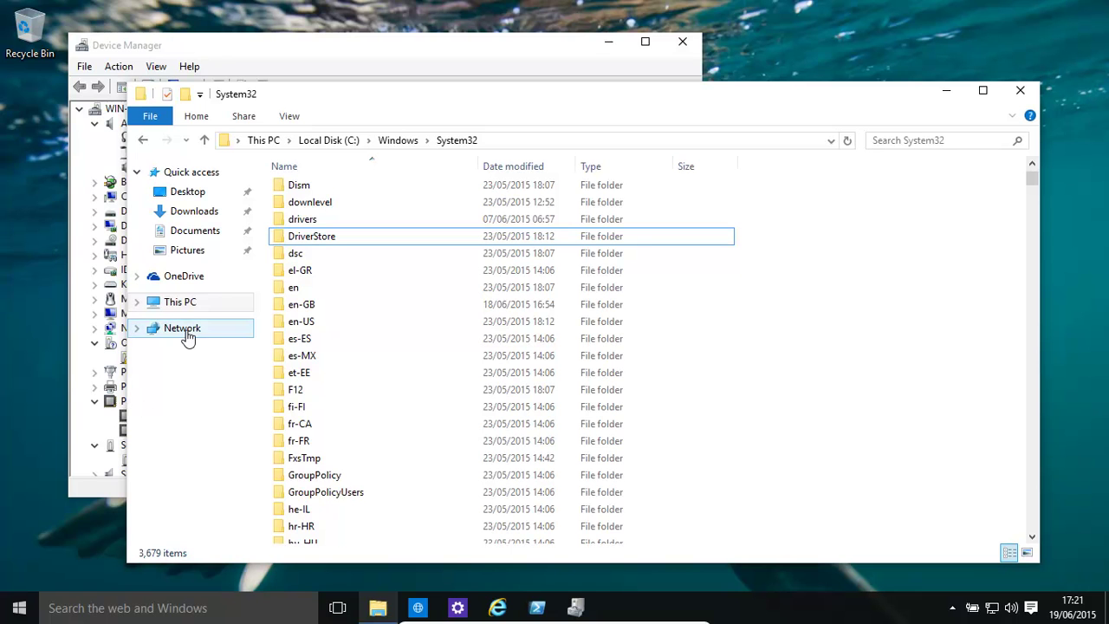
Step: Point out the drivers folder, then the DriverStore folder, in System32
click(568, 221)
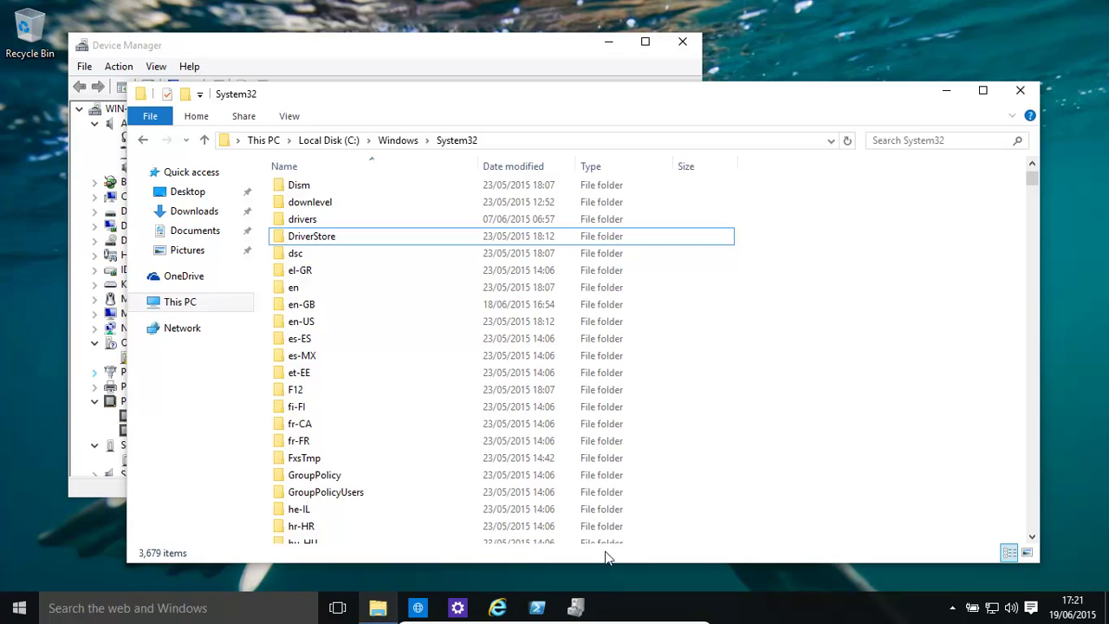
click(559, 239)
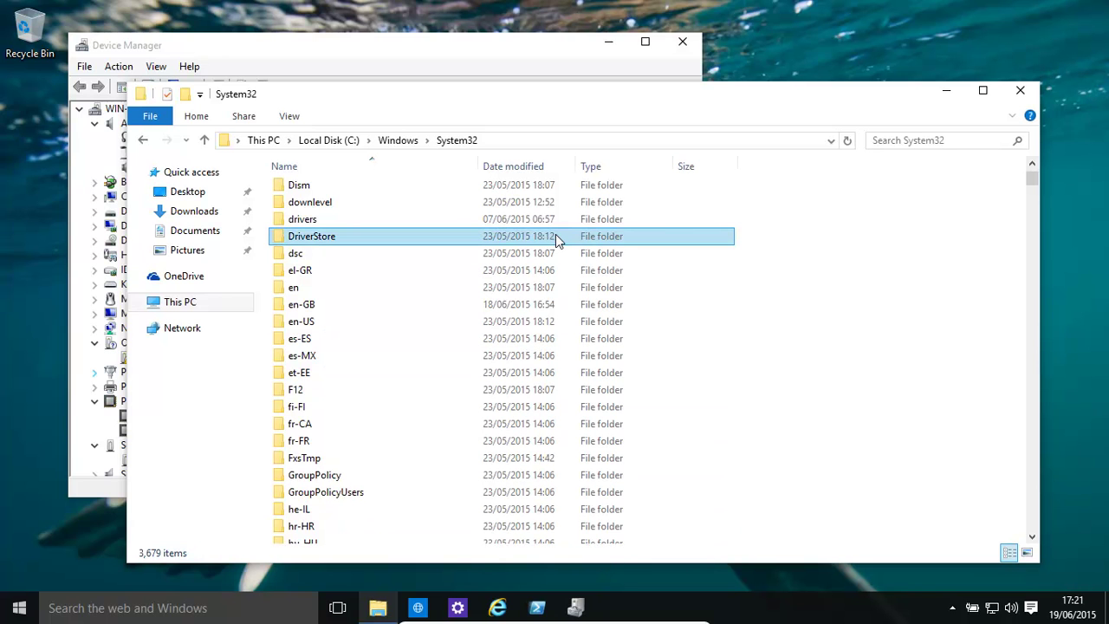